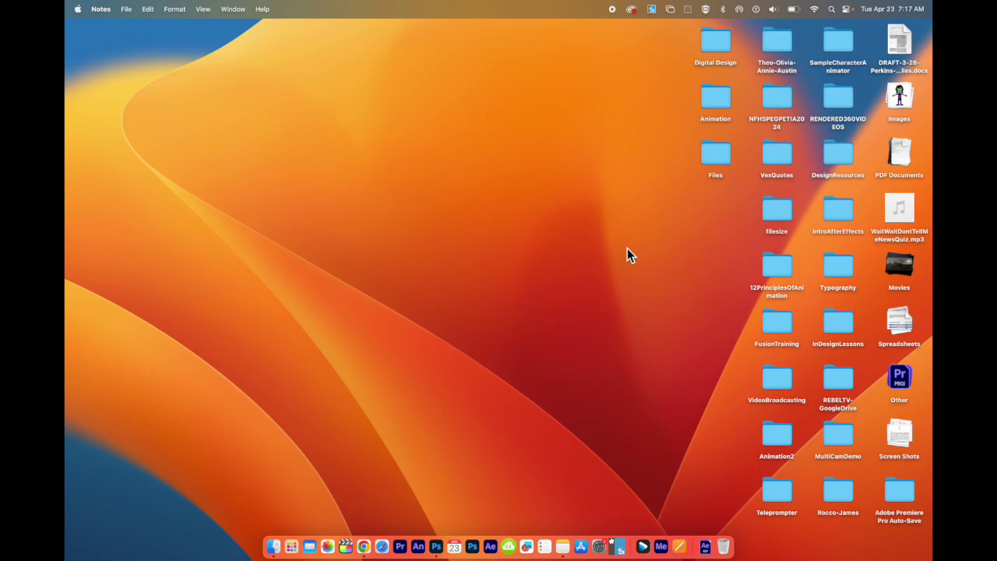
# Step: Launch After Effects and start a new empty project from the Home screen
pyautogui.click(491, 547)
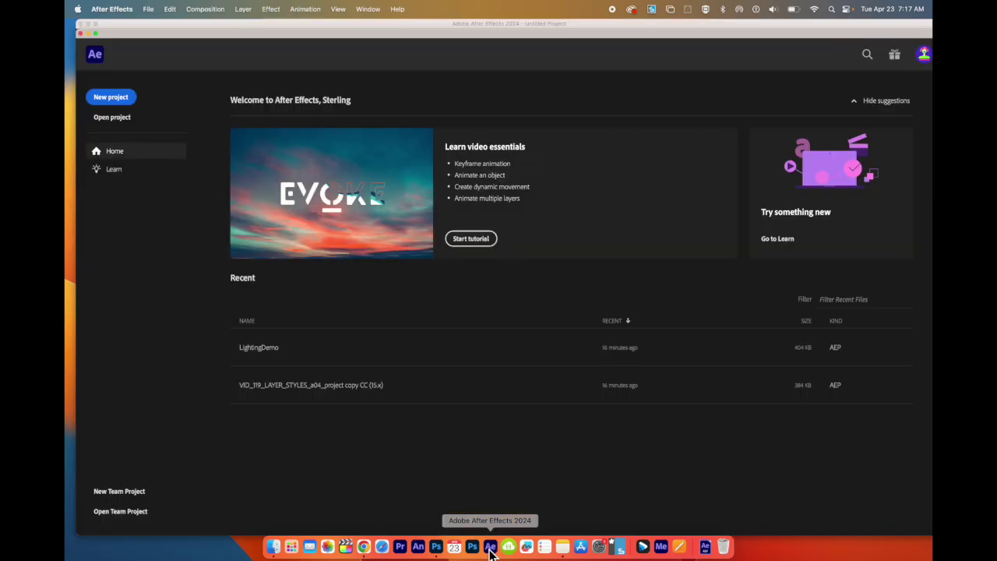
pyautogui.click(117, 98)
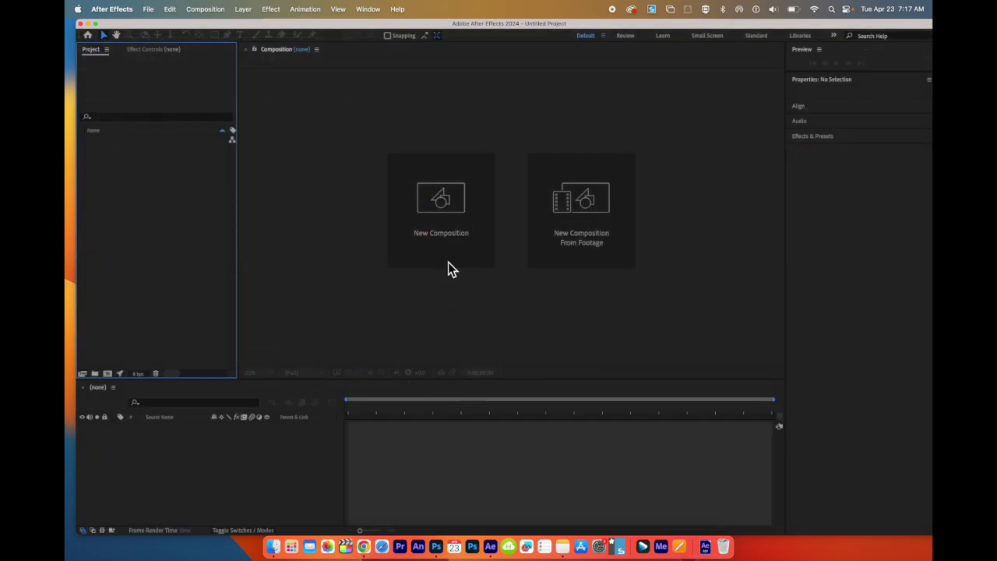
# Step: Create an HD 1920x1080, 29.97 fps, 30 s composition named 'Lighting'
pyautogui.click(448, 222)
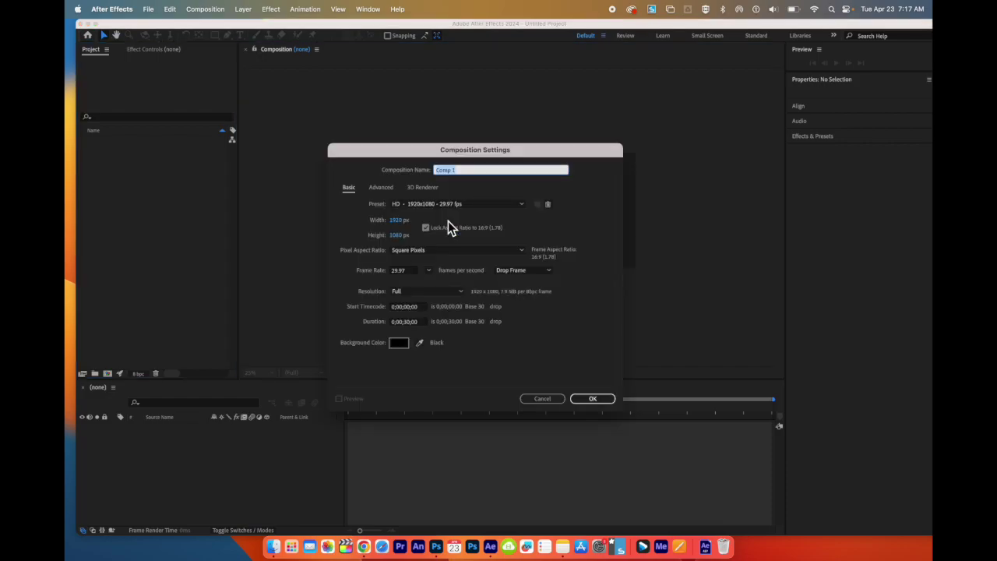
pyautogui.write('Lighting')
pyautogui.click(605, 401)
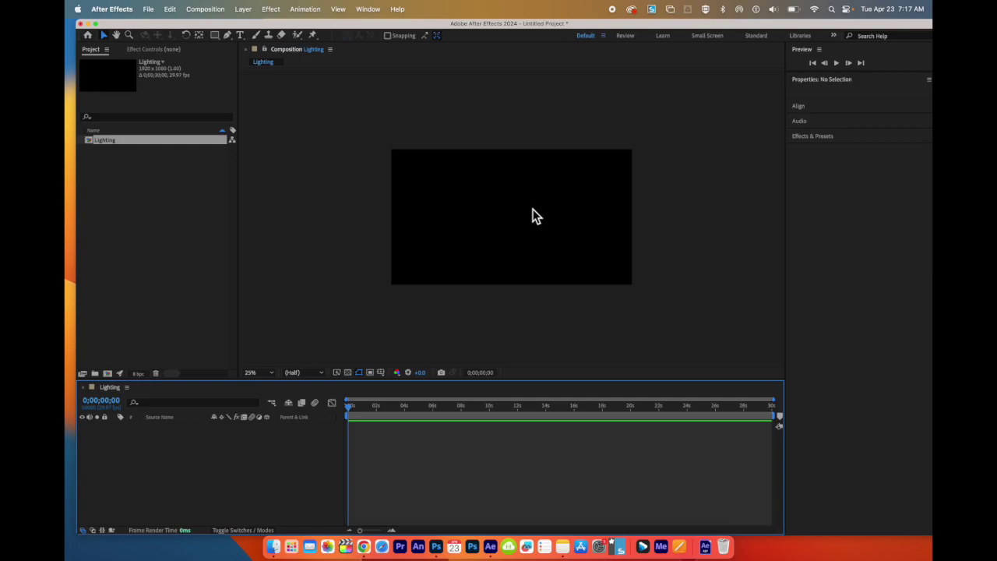
# Step: Add a text layer reading 'Lighting' in the Krungthep font
pyautogui.click(241, 37)
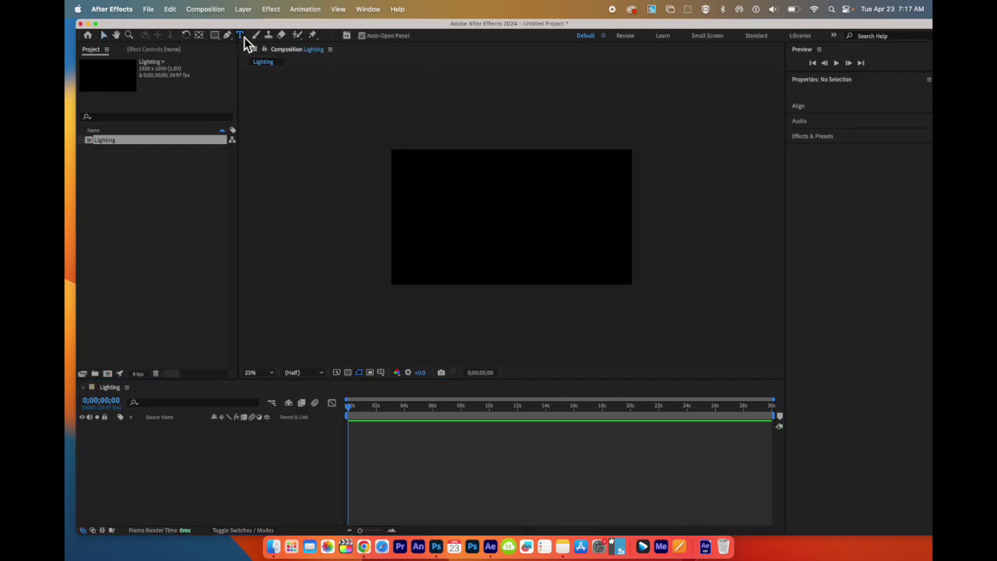
pyautogui.click(443, 195)
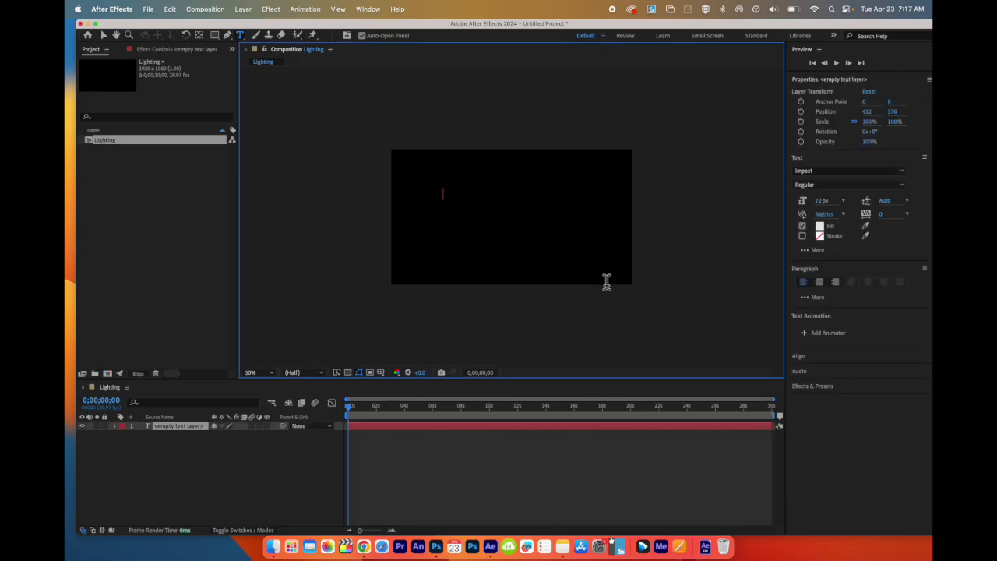
pyautogui.write('Lighting')
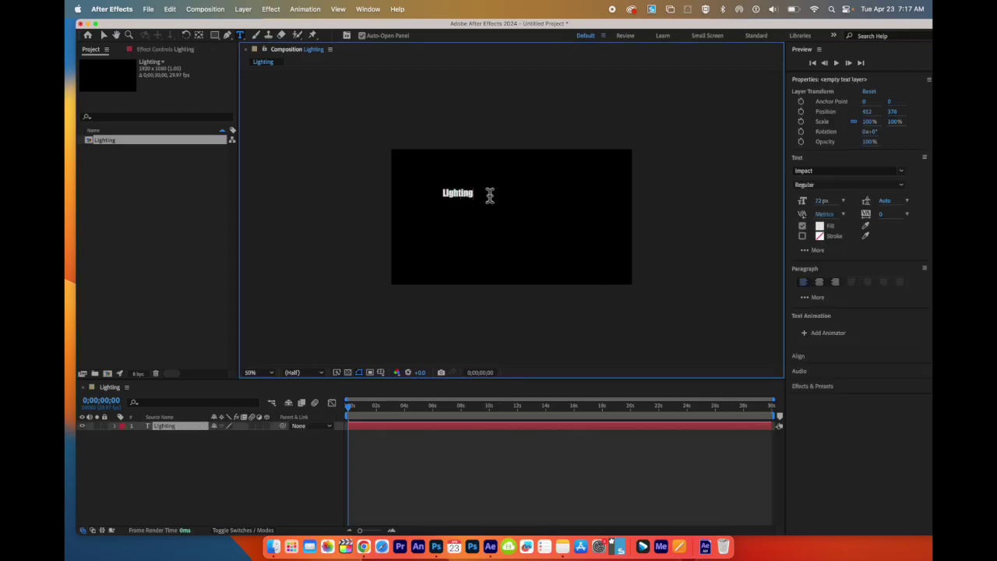
pyautogui.doubleClick(467, 194)
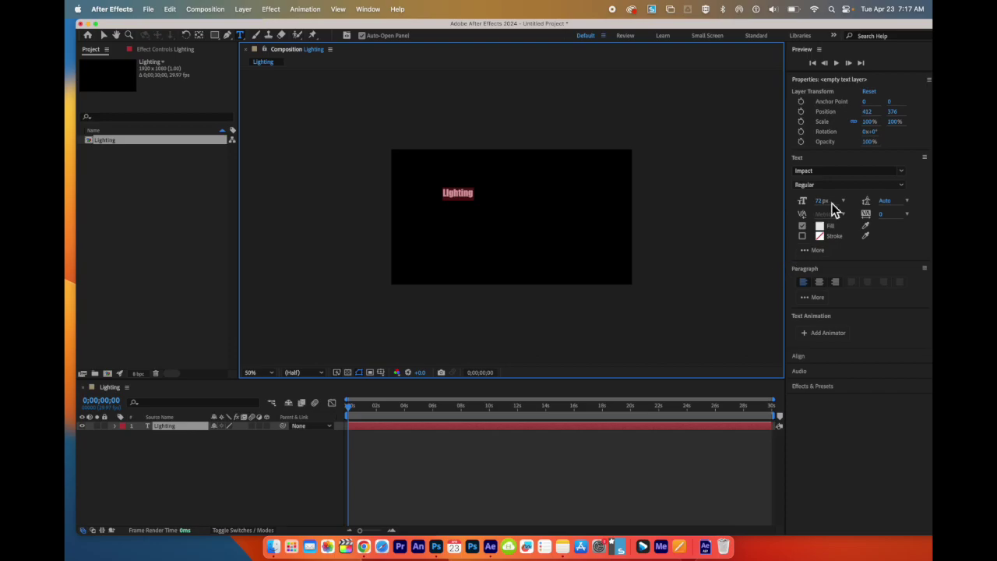
pyautogui.click(901, 172)
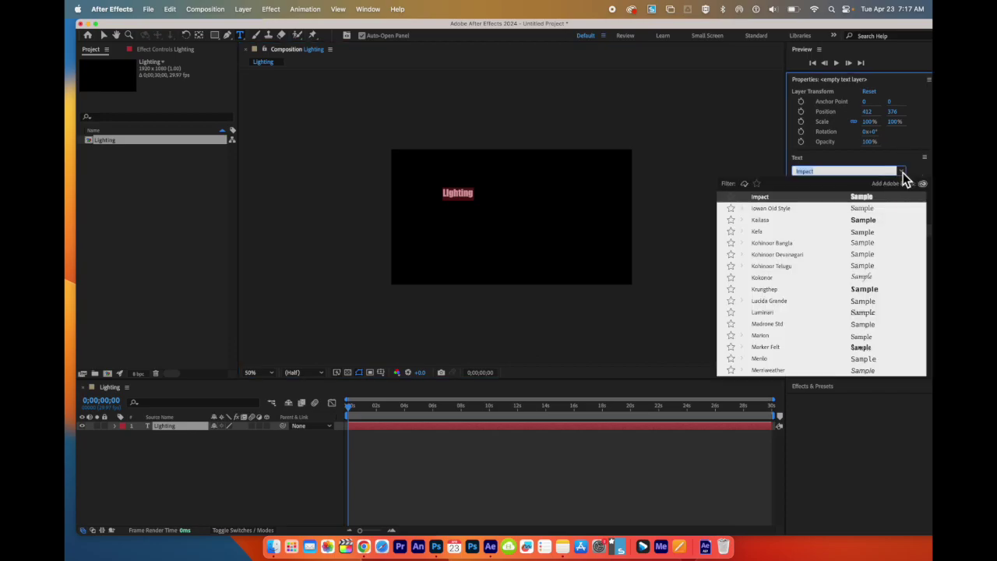
pyautogui.click(873, 288)
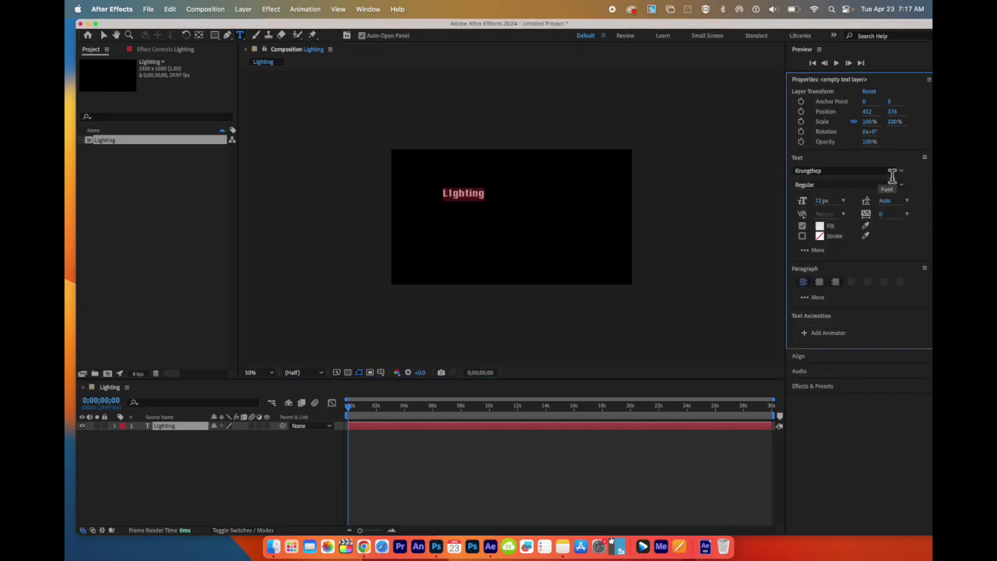
pyautogui.click(460, 202)
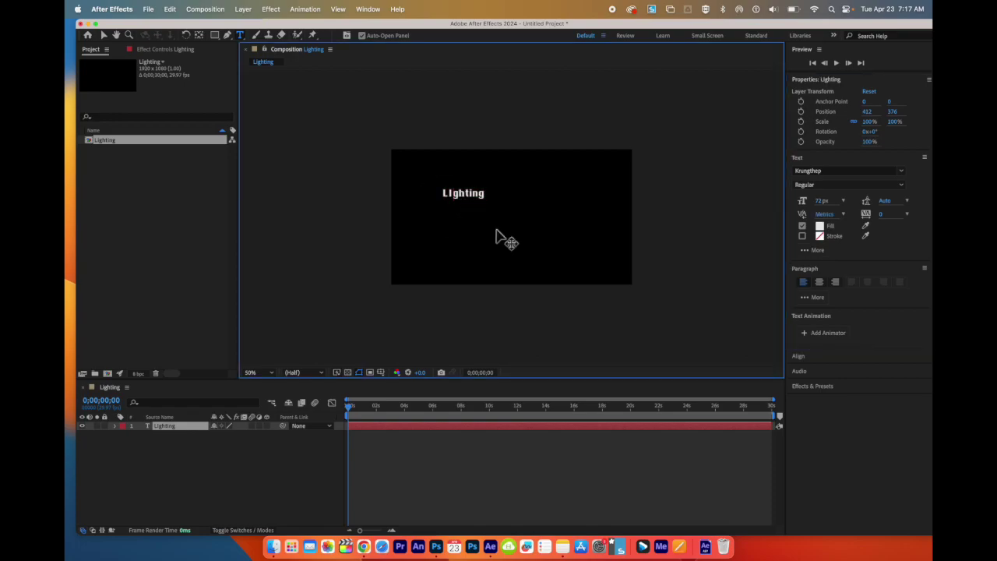
pyautogui.press('BackSpace')
pyautogui.write('i')
# Step: Scale the Lighting text to about 252% and nudge it toward the frame centre
pyautogui.click(104, 36)
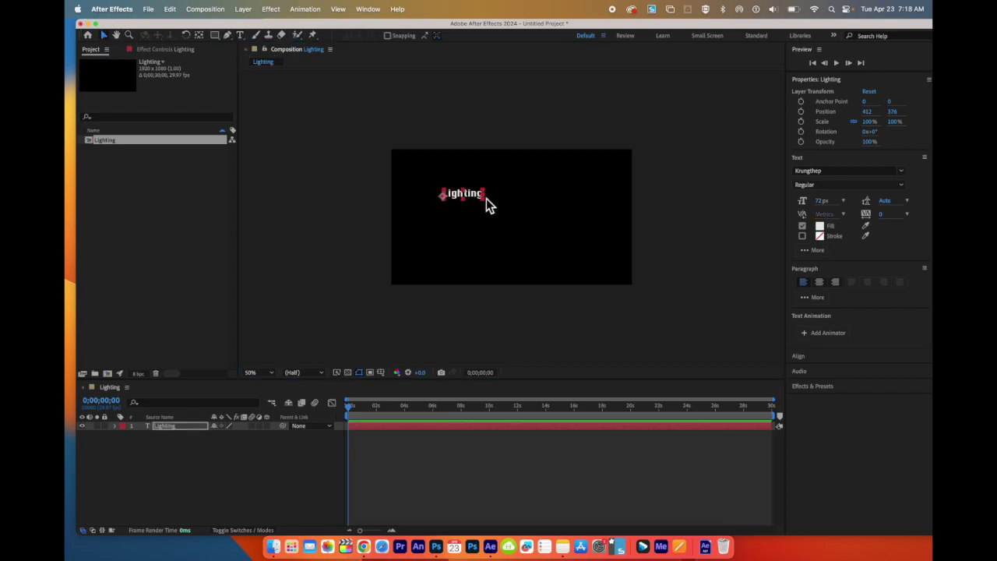
pyautogui.moveTo(486, 199)
pyautogui.mouseDown()
pyautogui.moveTo(552, 212)
pyautogui.moveTo(501, 195)
pyautogui.moveTo(507, 222)
pyautogui.moveTo(524, 216)
pyautogui.moveTo(457, 205)
pyautogui.moveTo(478, 212)
pyautogui.mouseUp()
pyautogui.press('super+z')
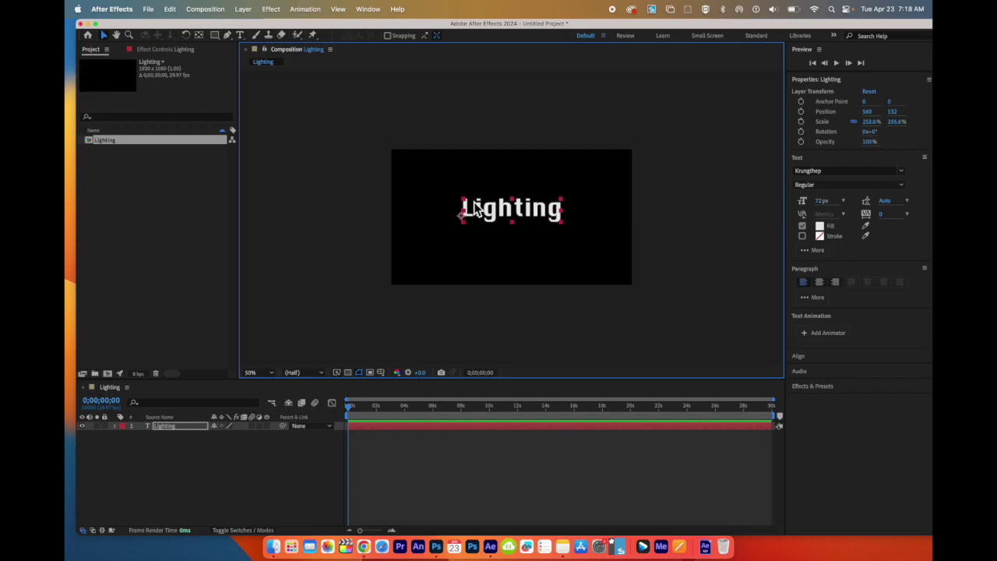
pyautogui.click(542, 249)
pyautogui.moveTo(524, 207); pyautogui.dragTo(518, 209)
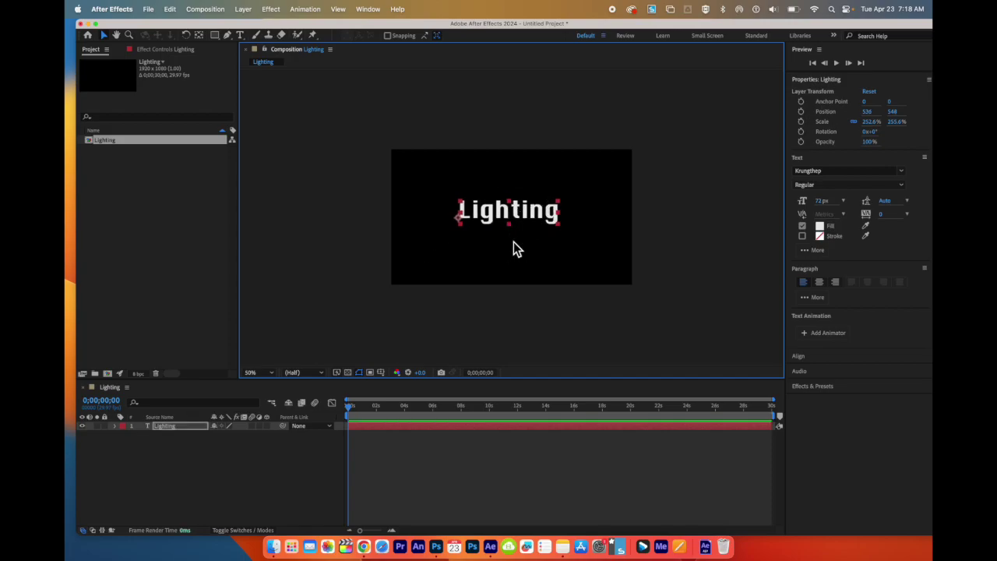
# Step: Turn on the 3D Layer switch for the Lighting text layer
pyautogui.click(308, 461)
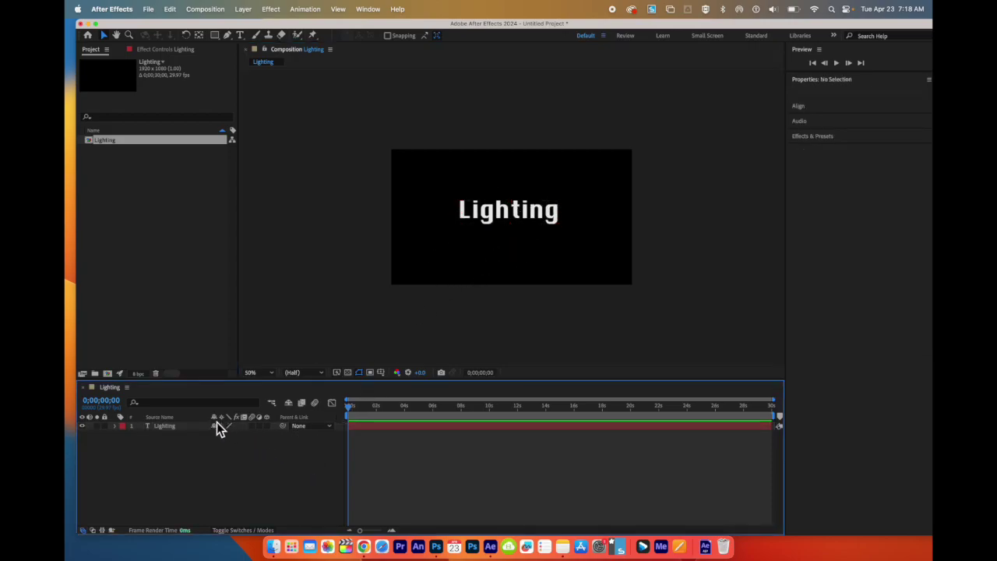
pyautogui.click(267, 426)
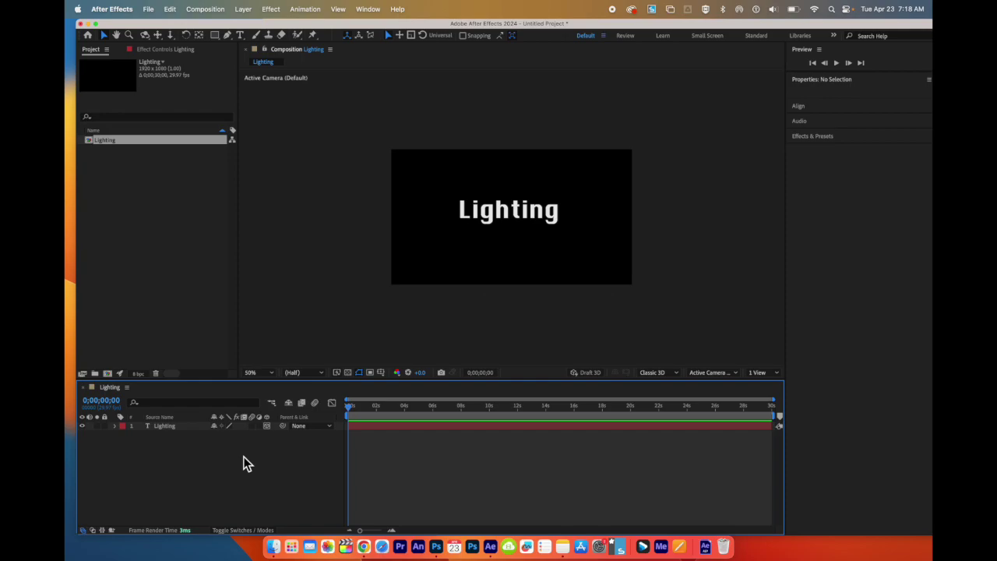
# Step: Add a new Spot-type light, Spot Light 1, to the Lighting composition
pyautogui.rightClick(173, 468)
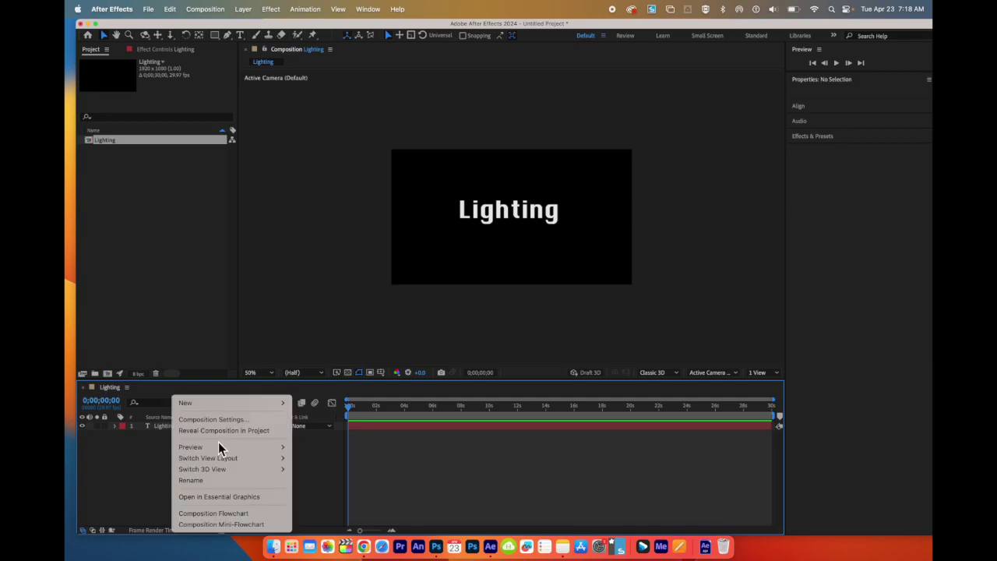
pyautogui.moveTo(214, 405)
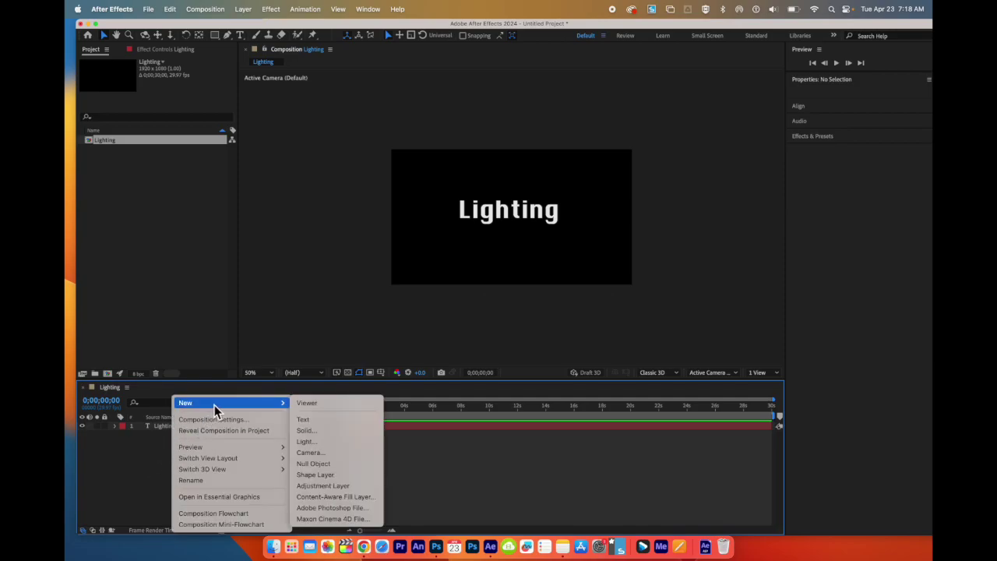
pyautogui.click(333, 441)
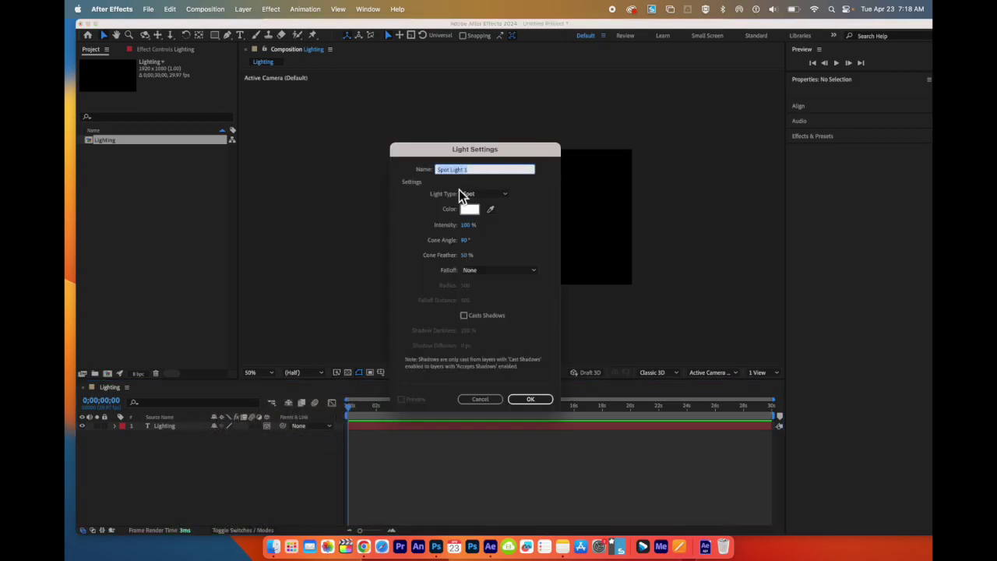
pyautogui.moveTo(500, 160); pyautogui.dragTo(309, 130)
pyautogui.click(309, 170)
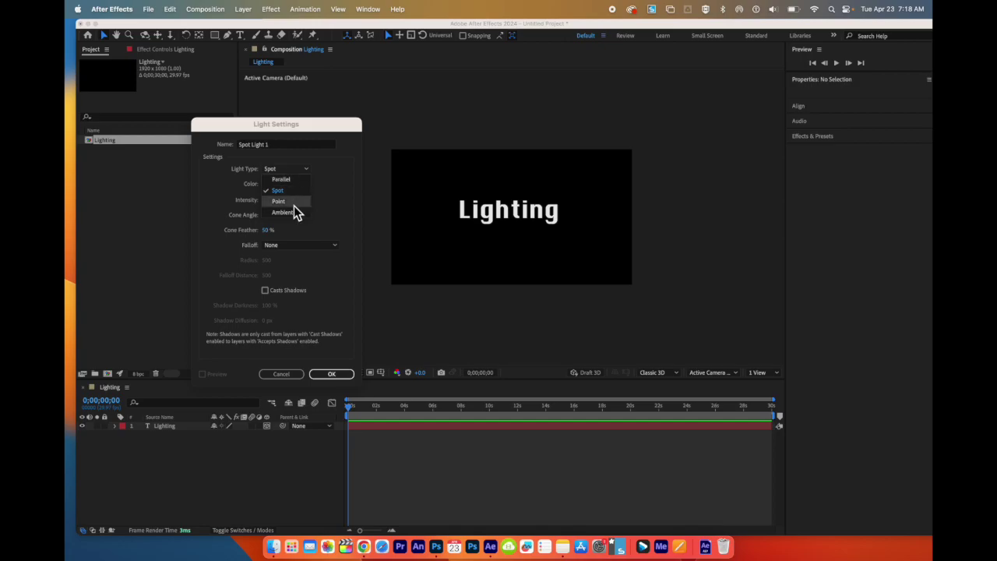
pyautogui.click(293, 194)
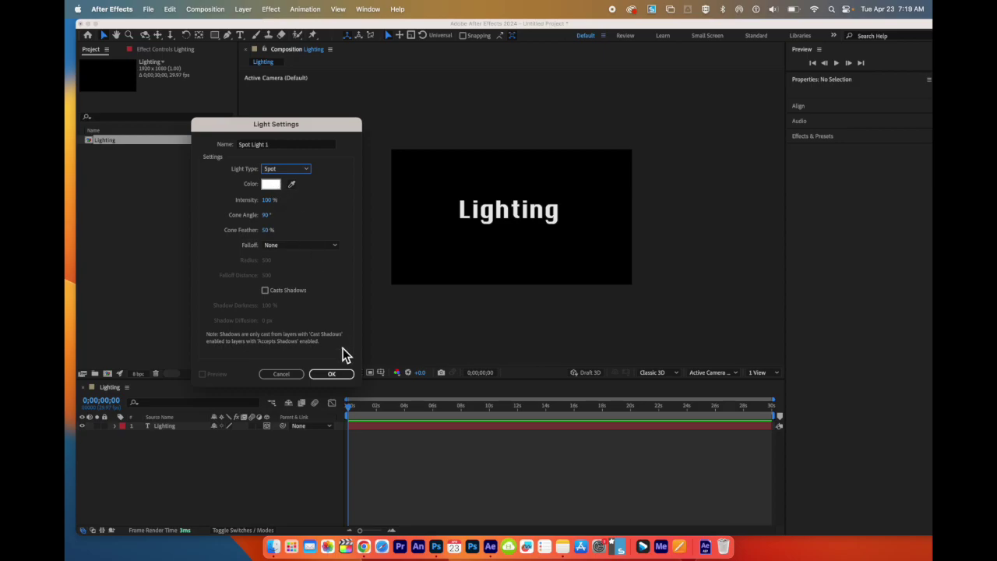
pyautogui.click(335, 374)
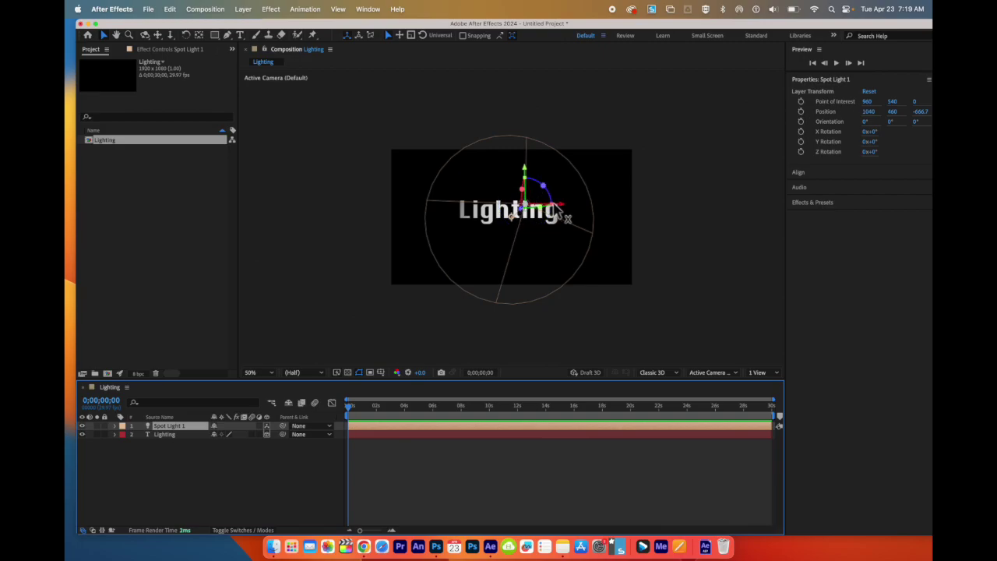
# Step: Move Spot Light 1 right, then far left of the text to 149.7, 460, -773.5
pyautogui.moveTo(562, 209); pyautogui.dragTo(427, 205)
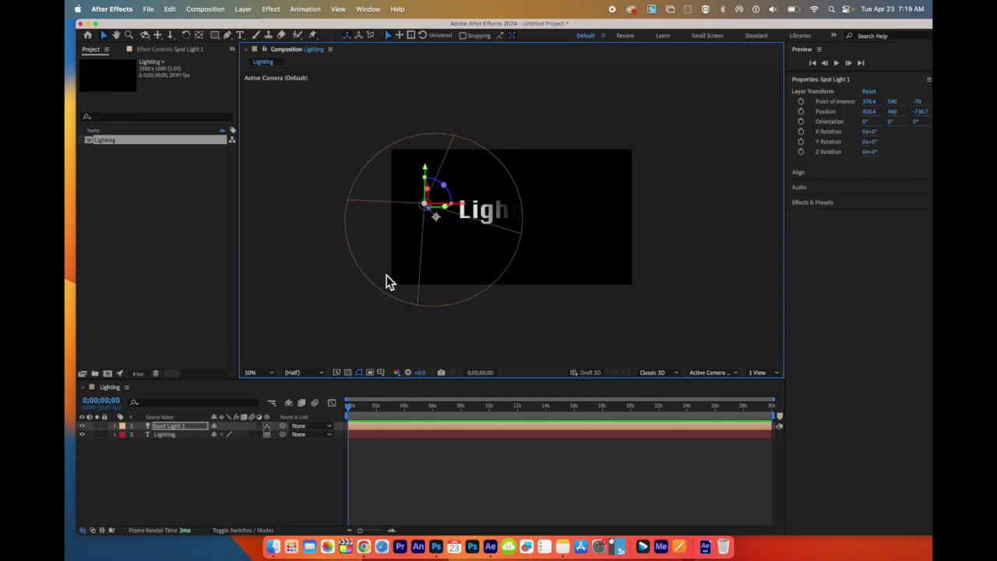
pyautogui.moveTo(467, 215); pyautogui.dragTo(425, 204)
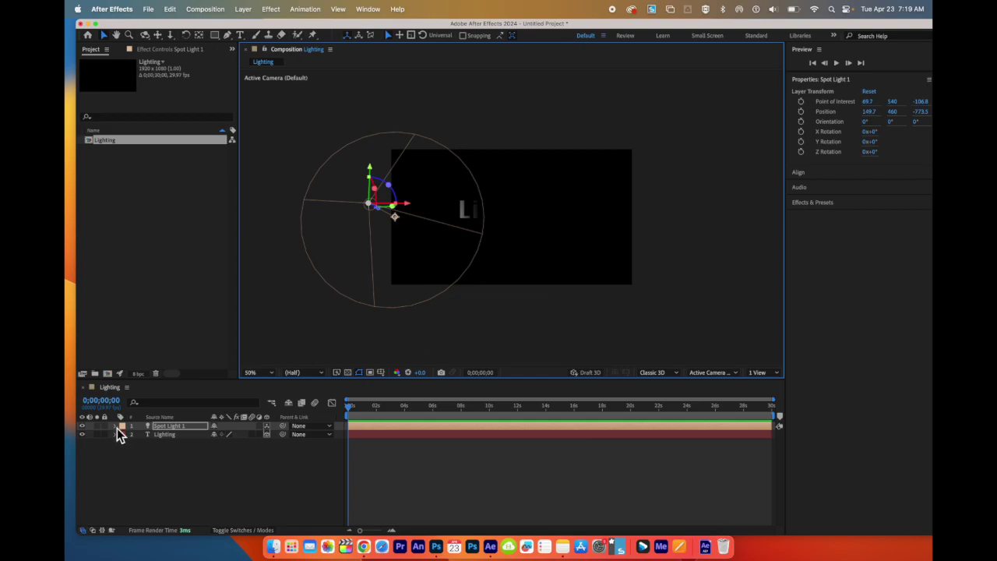
# Step: Add starting keyframes at 0 for Spot Light 1's Point of Interest, Position and X Rotation
pyautogui.click(114, 426)
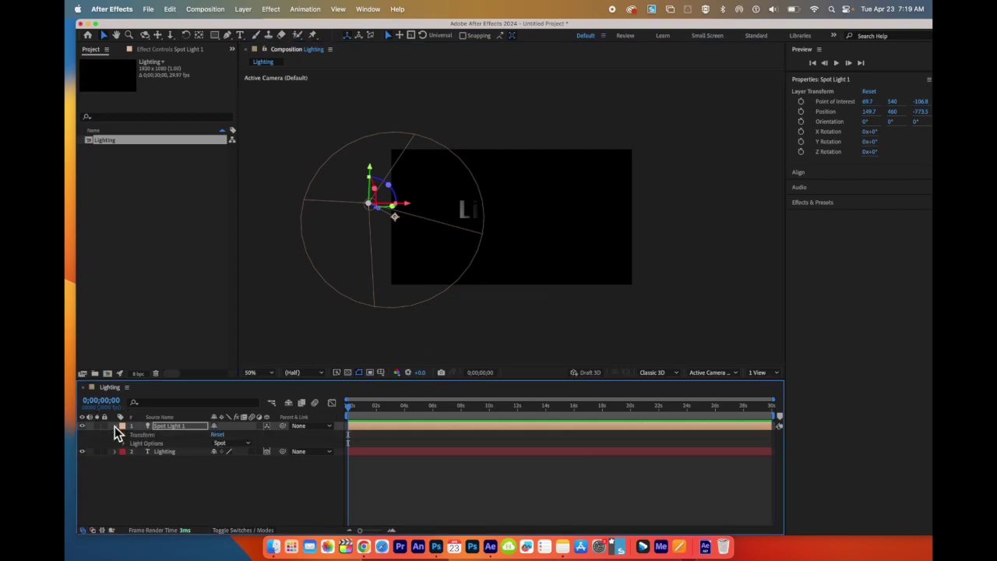
pyautogui.click(123, 435)
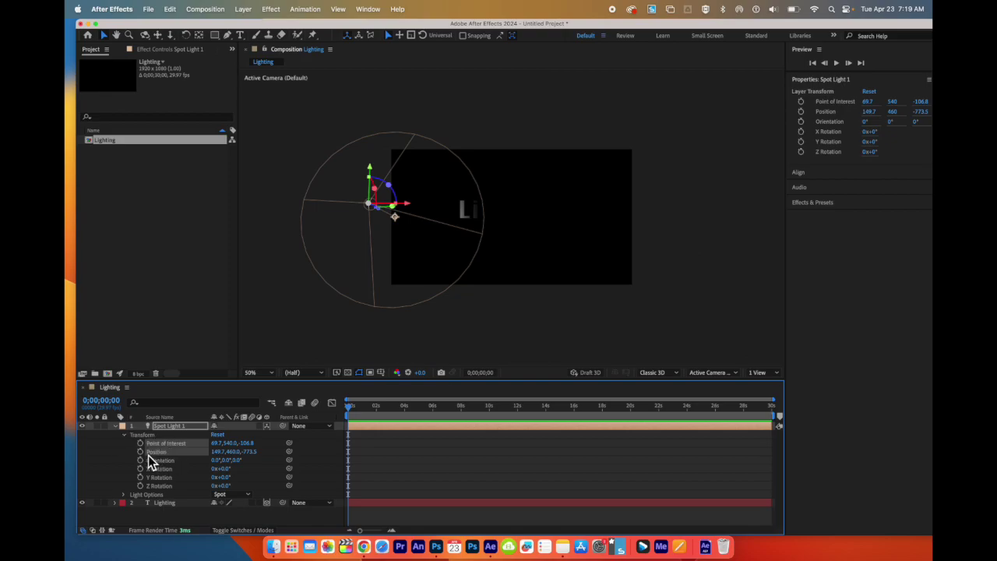
pyautogui.click(142, 452)
pyautogui.click(140, 468)
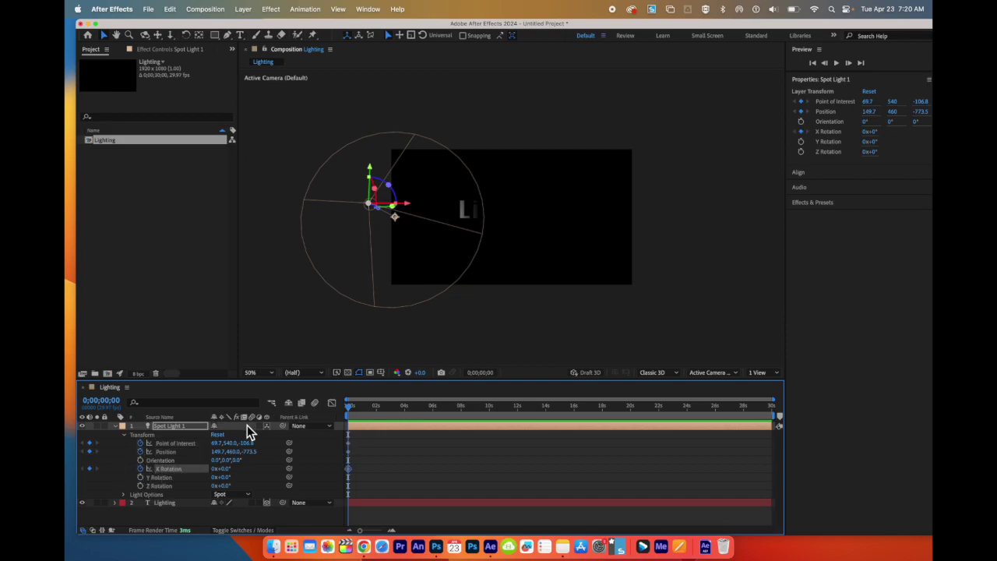
# Step: At 0;00;04;04, move the spot light to the frame's right side at 1972.6, 460, -554.8
pyautogui.click(351, 412)
pyautogui.moveTo(350, 413); pyautogui.dragTo(406, 415)
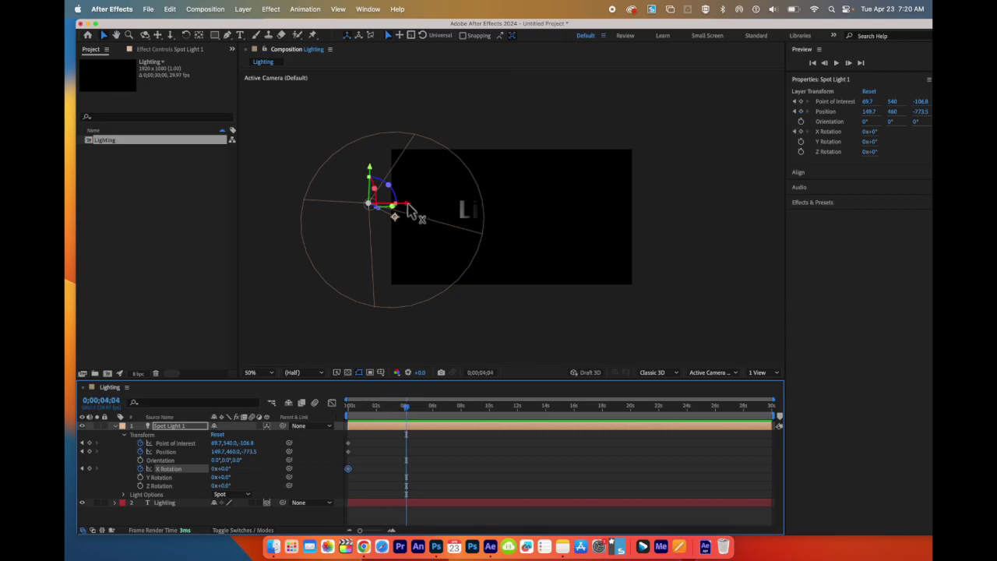
pyautogui.moveTo(409, 212); pyautogui.dragTo(705, 215)
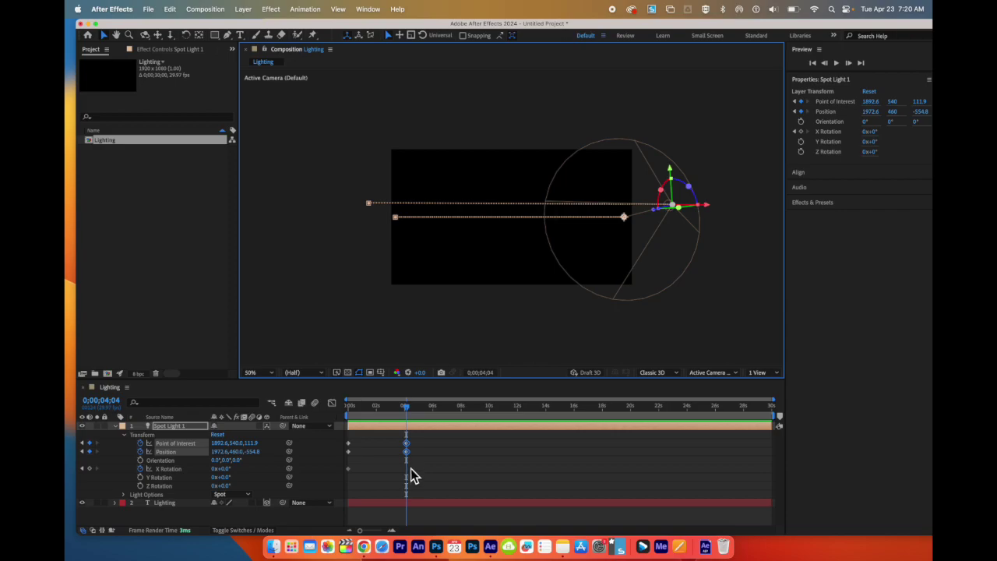
# Step: Preview the sweep, then shift the end Position and Point of Interest keyframes to 0;00;02;03
pyautogui.moveTo(410, 414); pyautogui.dragTo(334, 413)
pyautogui.press('space')
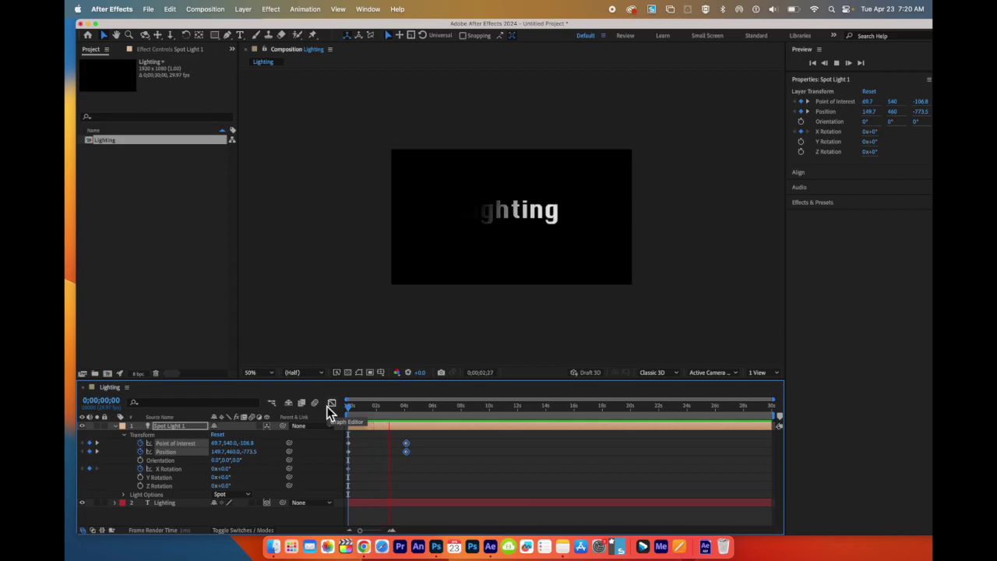
pyautogui.press('space')
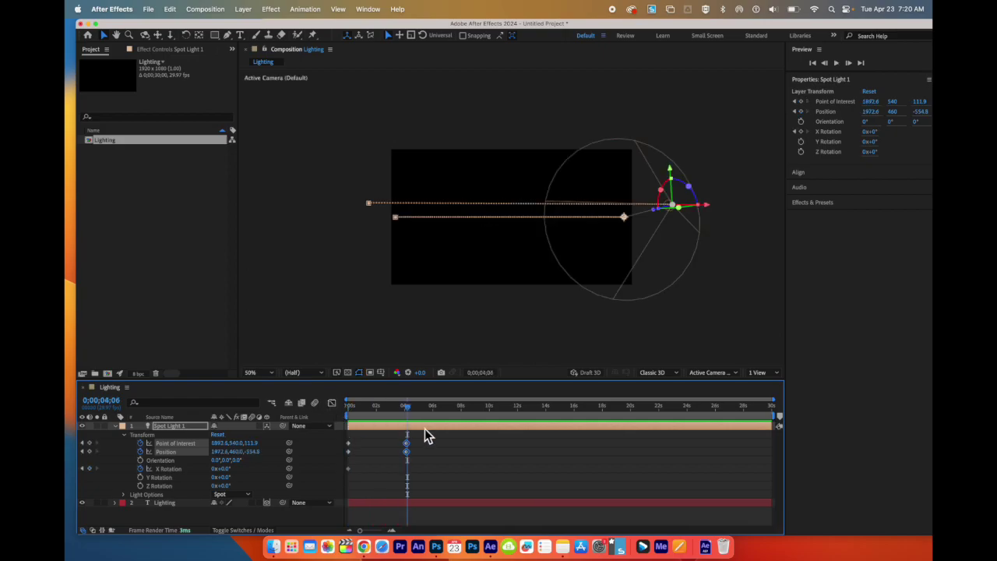
pyautogui.moveTo(421, 434); pyautogui.dragTo(381, 457)
# Step: Apply Easy Ease to the light's end keyframes and preview the sweep from the start
pyautogui.rightClick(380, 459)
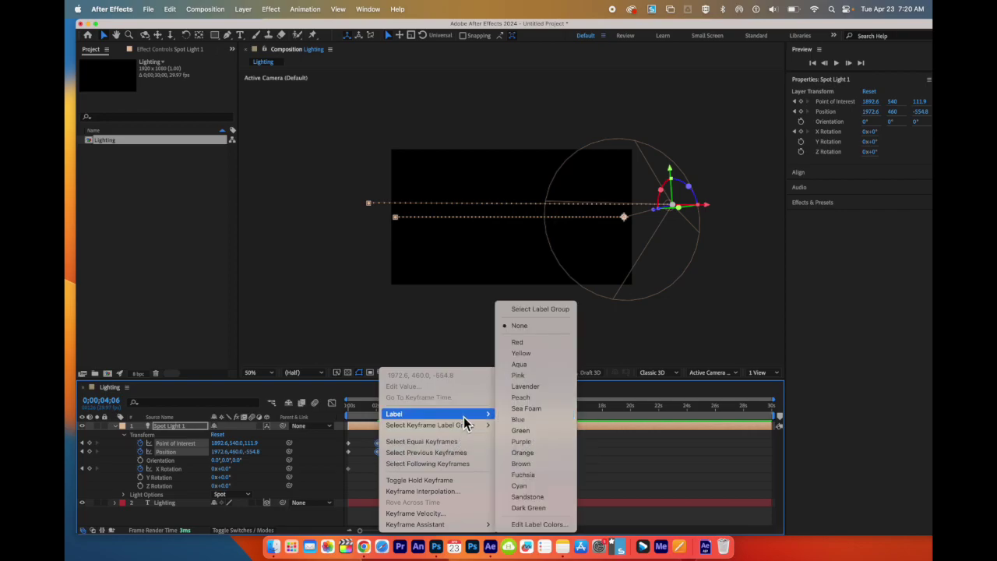
pyautogui.moveTo(452, 528)
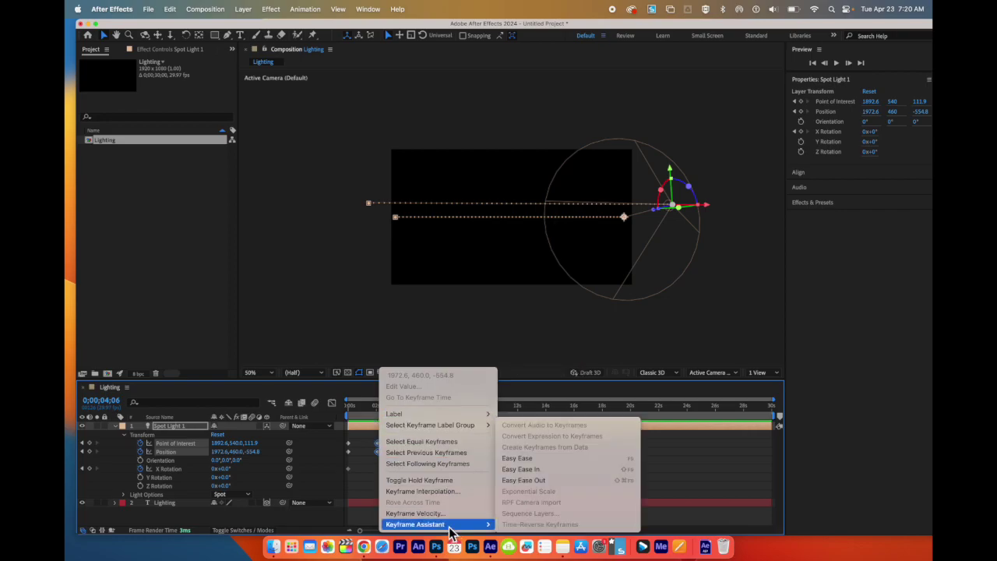
pyautogui.click(546, 459)
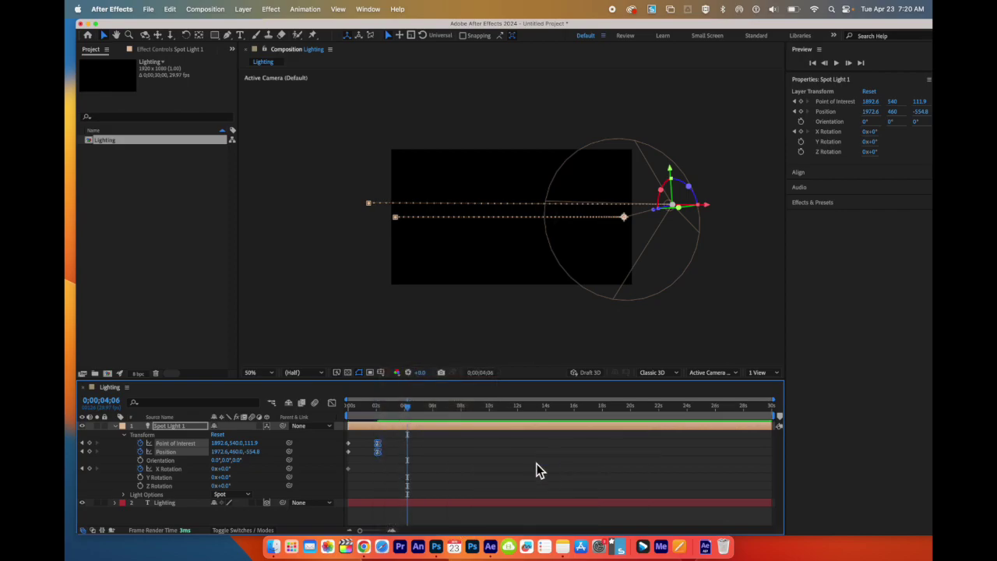
pyautogui.moveTo(412, 410); pyautogui.dragTo(335, 413)
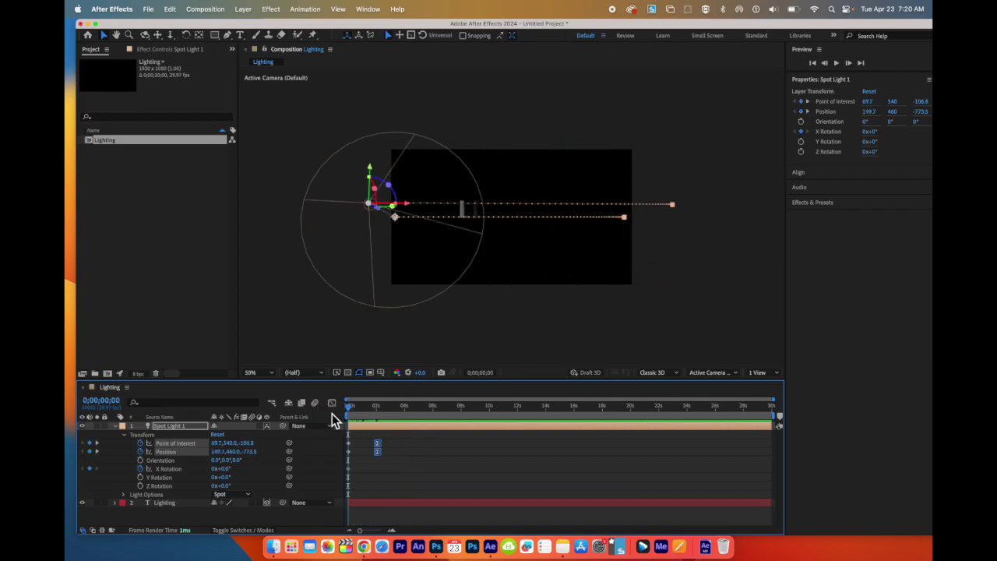
pyautogui.press('space')
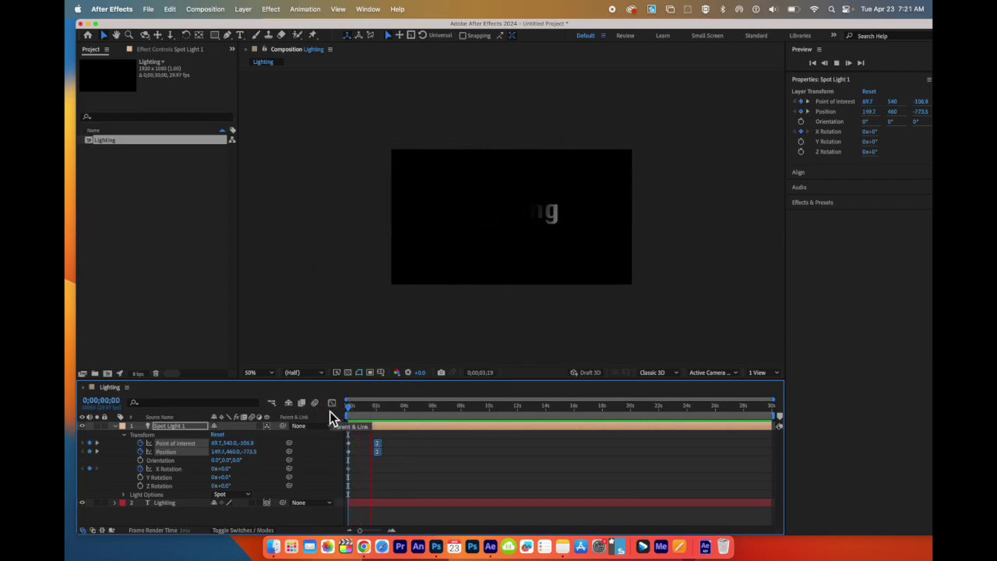
pyautogui.press('space')
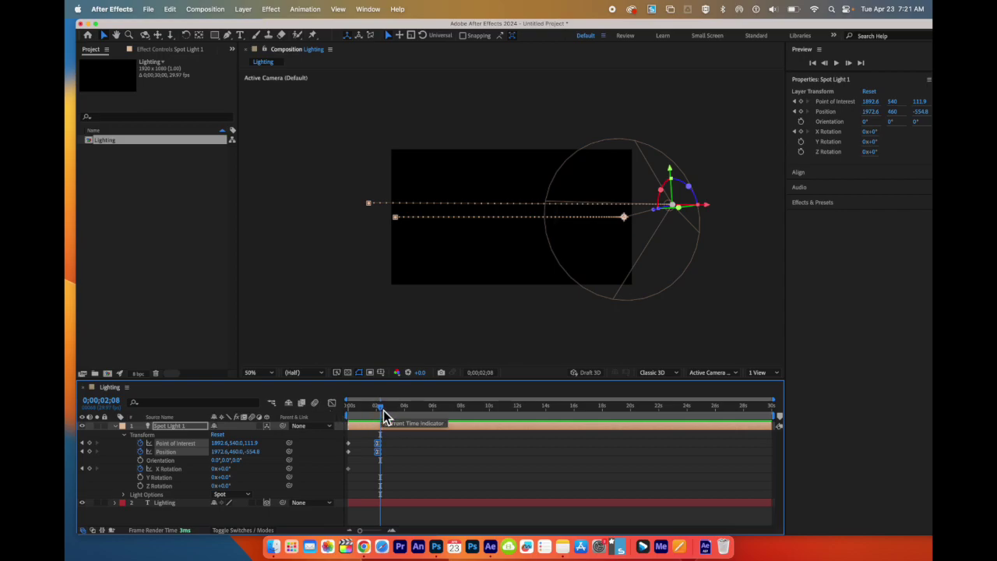
# Step: In Light Options, try Parallel then revert to Spot, and set intensity to about 101%
pyautogui.click(125, 435)
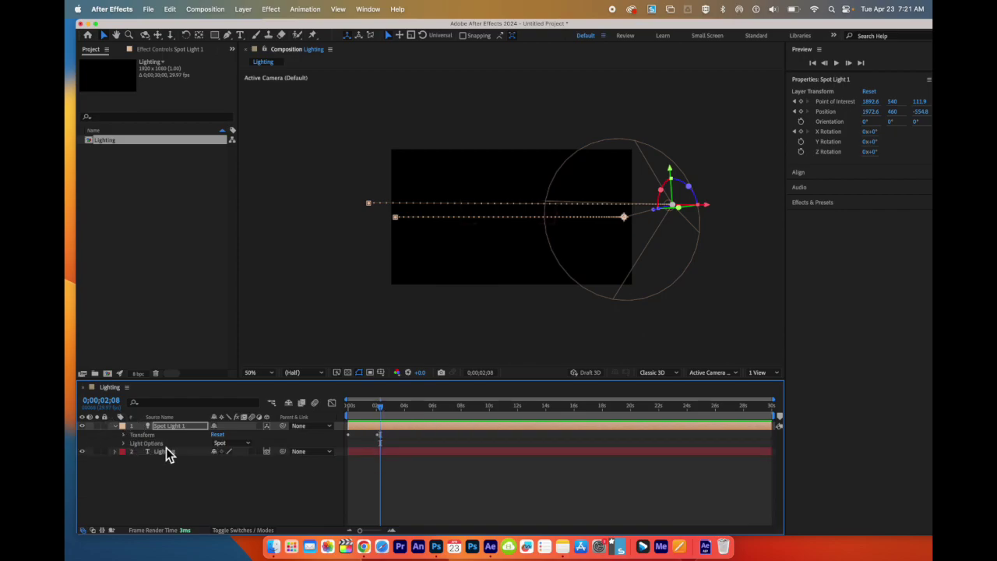
pyautogui.click(123, 443)
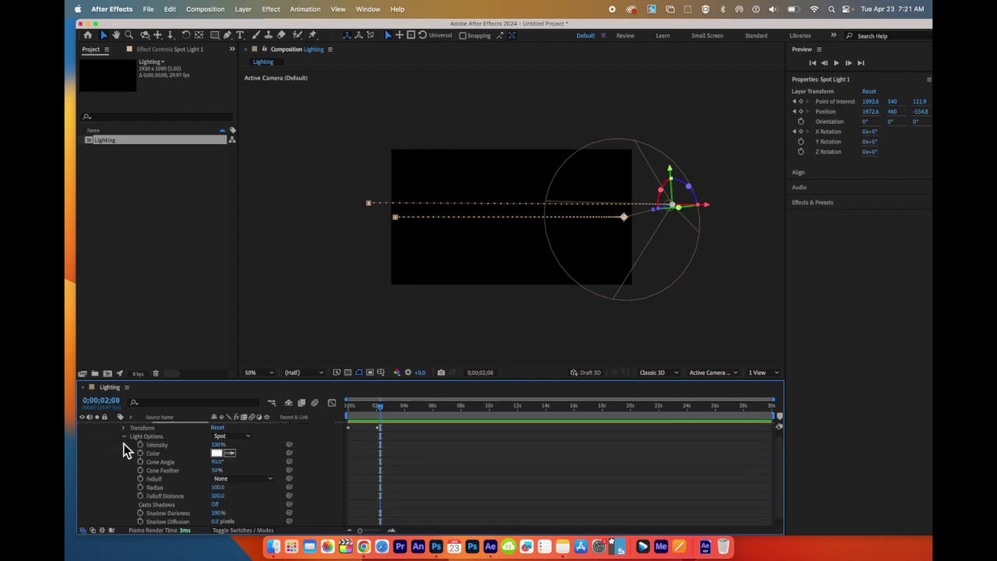
pyautogui.click(248, 437)
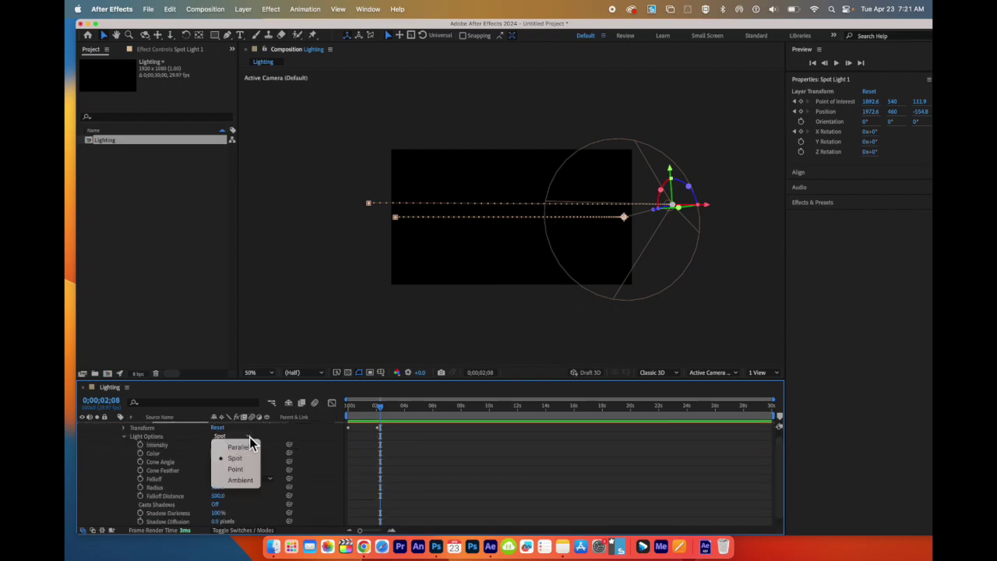
pyautogui.click(373, 412)
pyautogui.moveTo(381, 407); pyautogui.dragTo(360, 410)
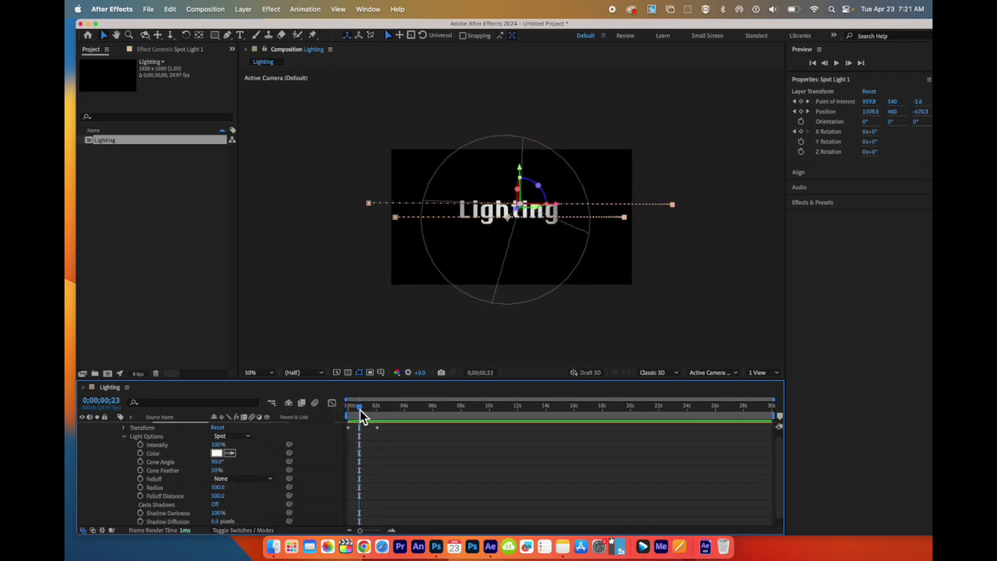
pyautogui.click(248, 437)
pyautogui.click(248, 450)
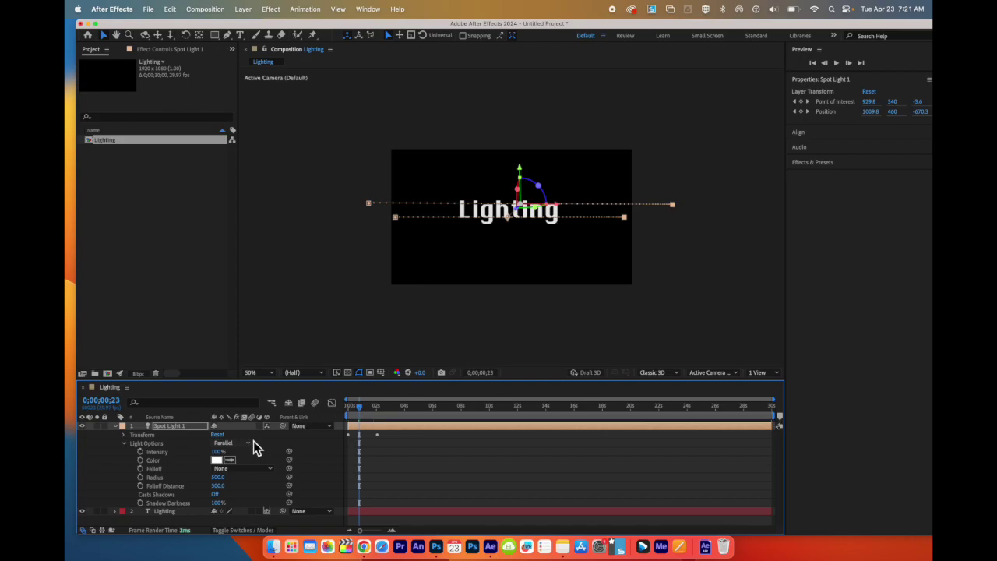
pyautogui.press('super+z')
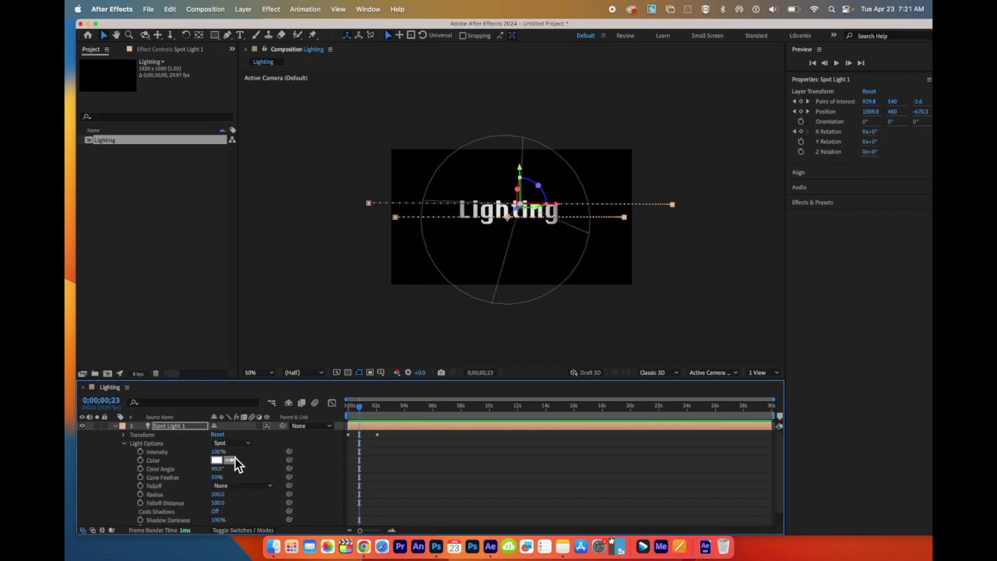
pyautogui.moveTo(218, 452)
pyautogui.mouseDown()
pyautogui.moveTo(201, 454)
pyautogui.moveTo(237, 456)
pyautogui.moveTo(217, 458)
pyautogui.mouseUp()
# Step: Make the spot light red (DC1515) and preview the red sweep from the start
pyautogui.click(216, 461)
pyautogui.moveTo(456, 315); pyautogui.dragTo(508, 241)
pyautogui.click(610, 222)
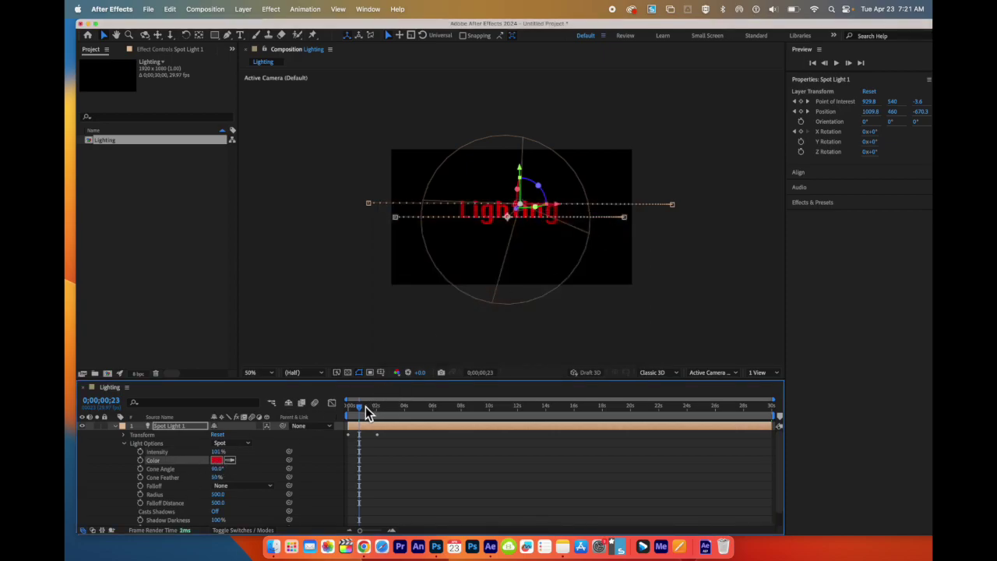
pyautogui.moveTo(360, 407); pyautogui.dragTo(342, 409)
pyautogui.press('space')
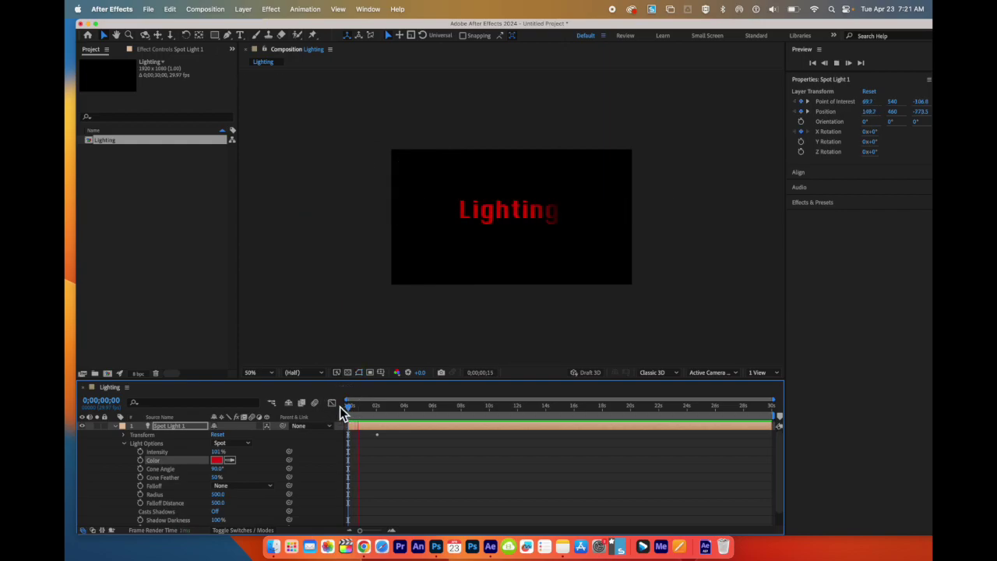
pyautogui.press('space')
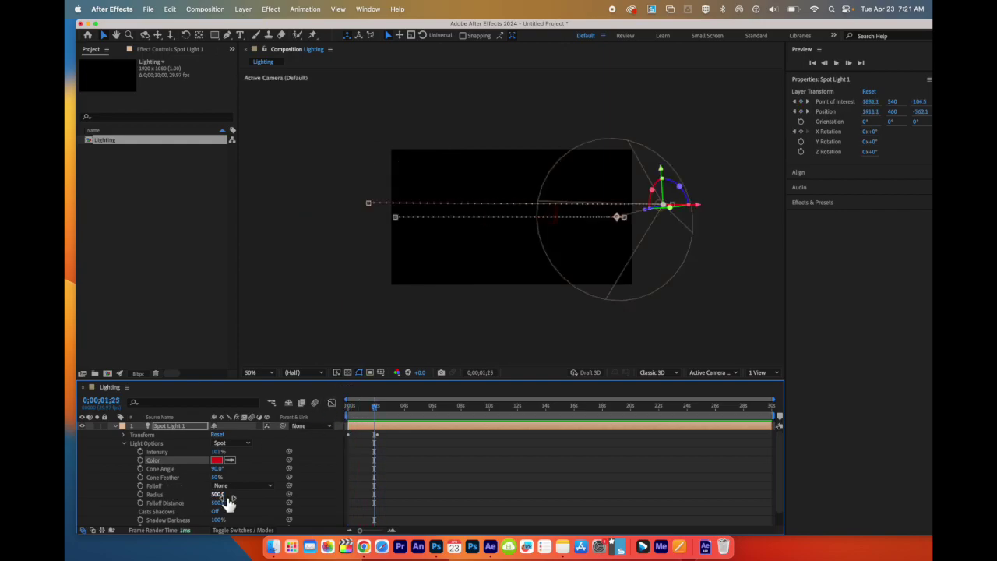
# Step: Narrow Spot Light 1's cone angle to 23° and scrub to check the beam
pyautogui.scroll(-1, 224, 499)
pyautogui.scroll(-1, 226, 496)
pyautogui.press('j')
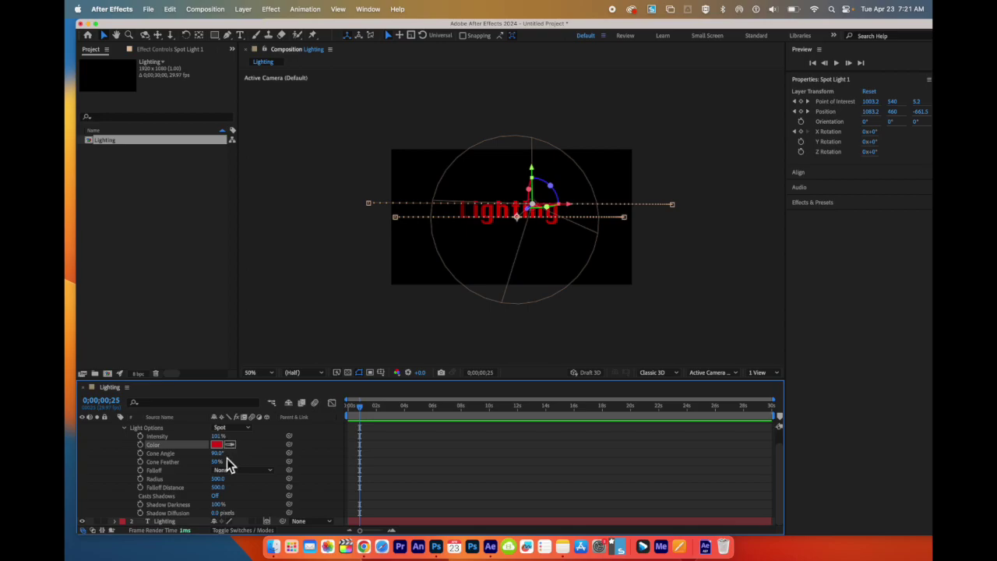
pyautogui.click(218, 454)
pyautogui.moveTo(219, 453); pyautogui.dragTo(166, 450)
pyautogui.moveTo(363, 407)
pyautogui.mouseDown()
pyautogui.moveTo(340, 408)
pyautogui.moveTo(372, 409)
pyautogui.mouseUp()
# Step: Save the project with File > Save as yourname_firstLight in the Downloads folder
pyautogui.click(148, 9)
pyautogui.click(191, 111)
pyautogui.write('yourname_firstLight')
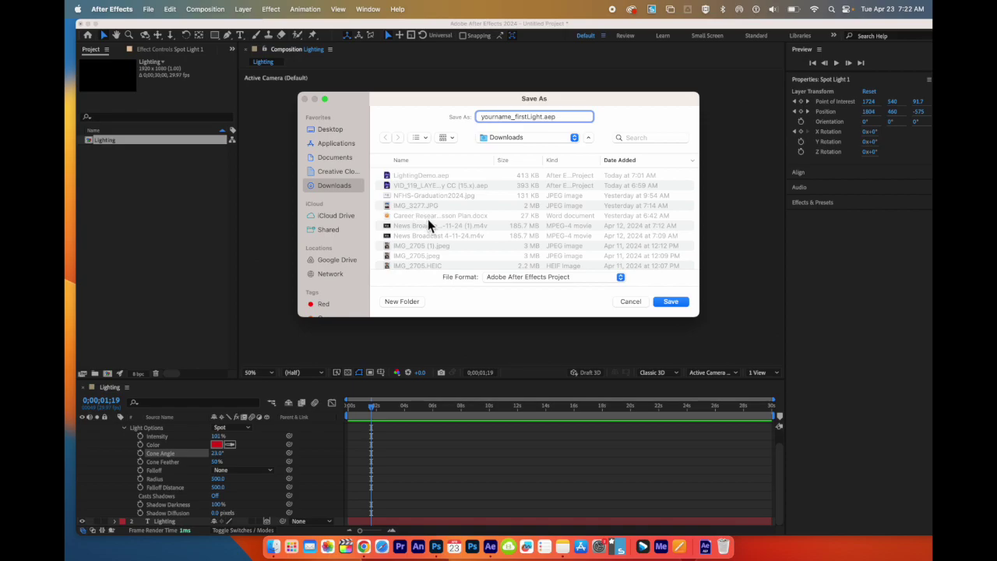
pyautogui.click(682, 304)
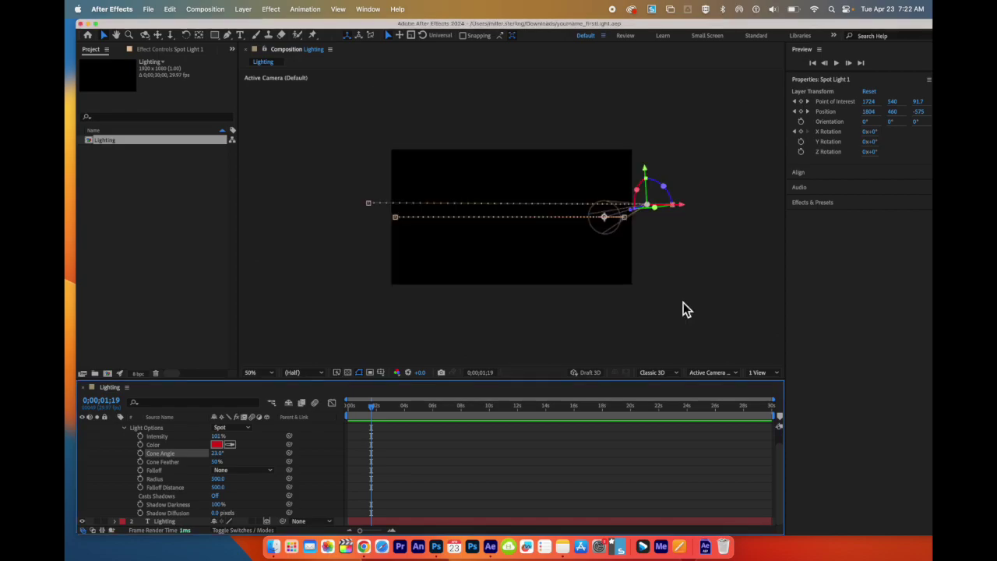
# Step: Queue the Lighting composition, output to yourname_firstlight.mp4, and start the H.264 render
pyautogui.click(205, 10)
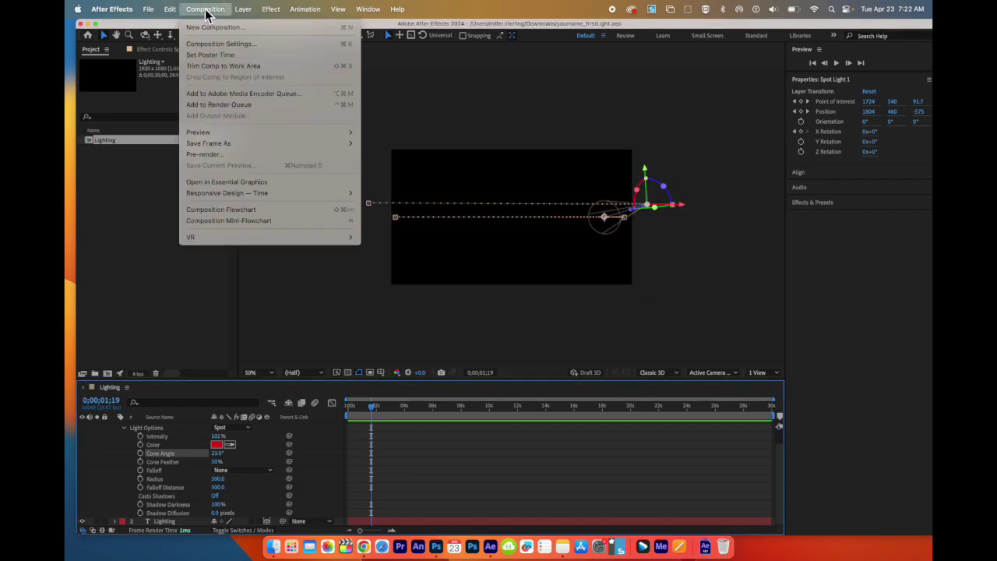
pyautogui.click(238, 105)
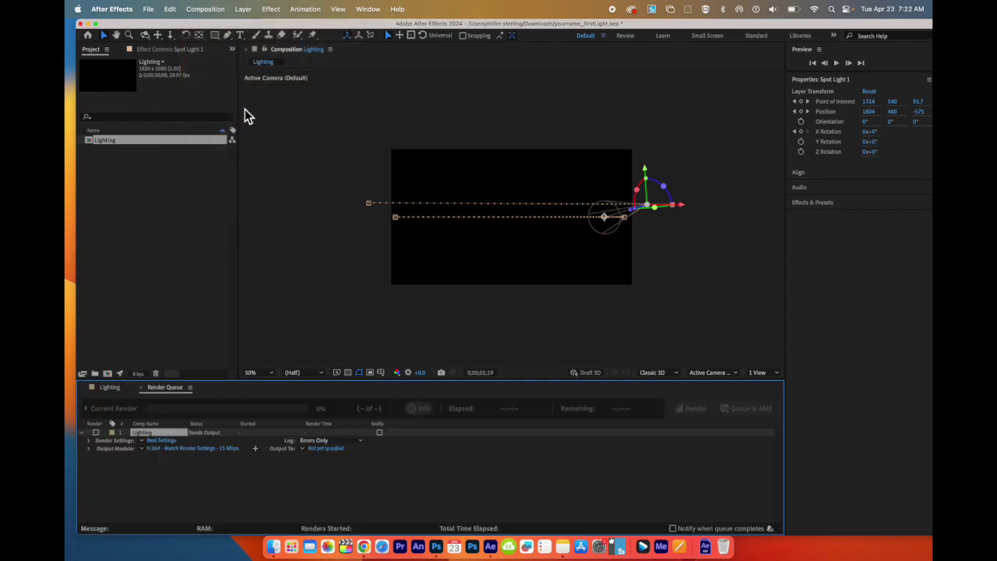
pyautogui.click(323, 450)
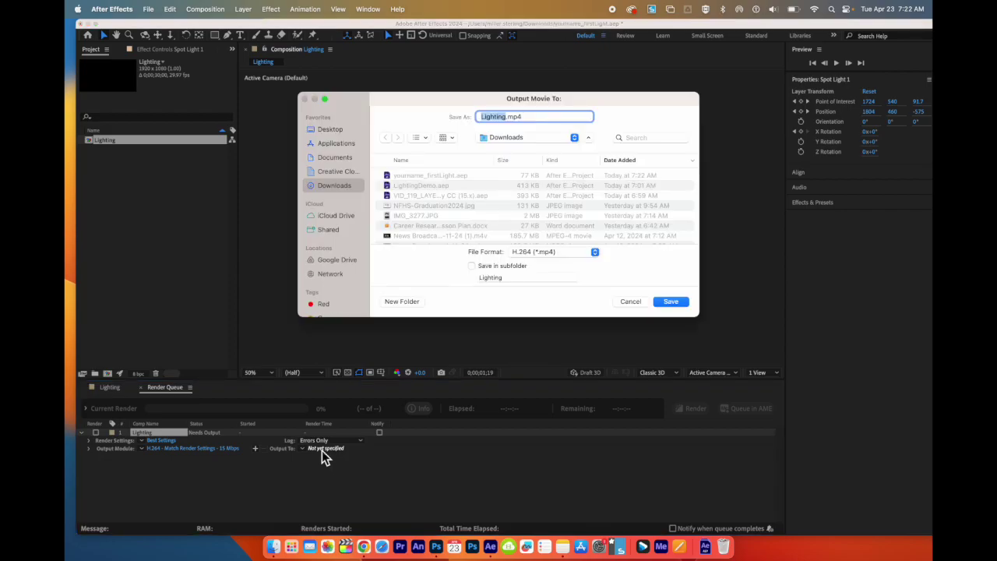
pyautogui.write('yournam')
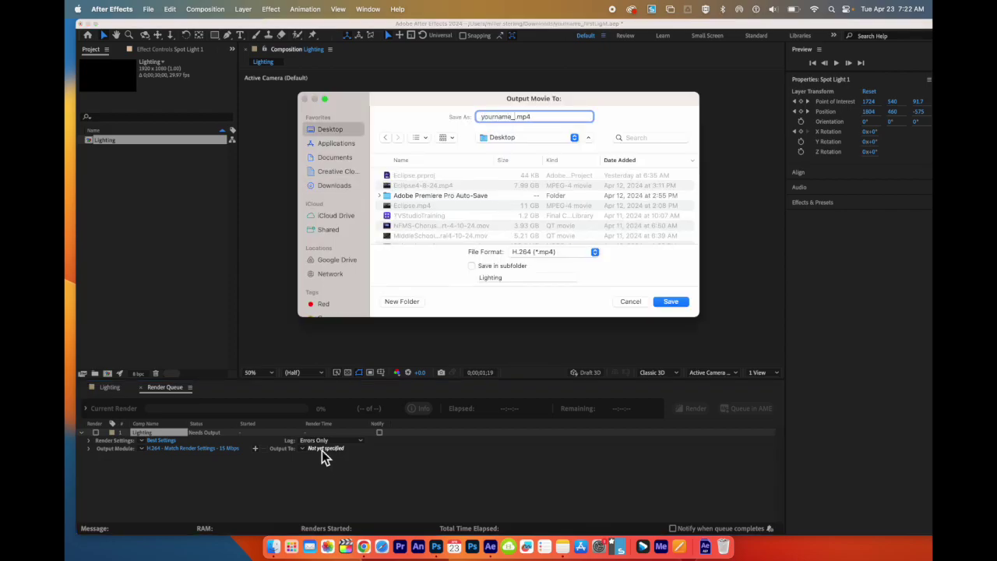
pyautogui.write('e_firstlight')
pyautogui.press('Return')
pyautogui.click(691, 408)
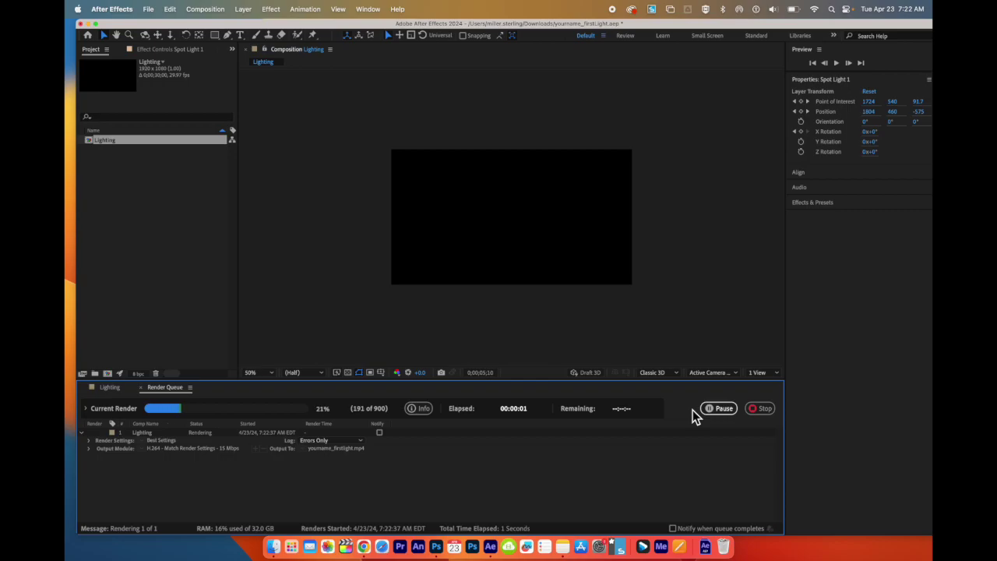